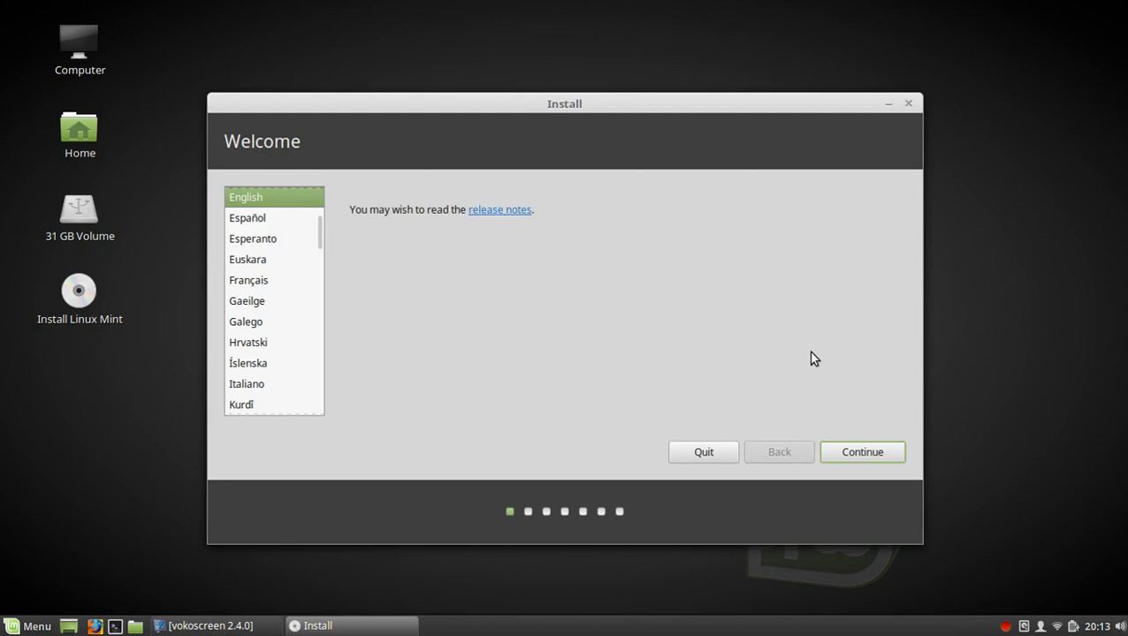
# Step: Keep English, include third-party graphics, Wi-Fi and media software, and continue
pyautogui.click(850, 455)
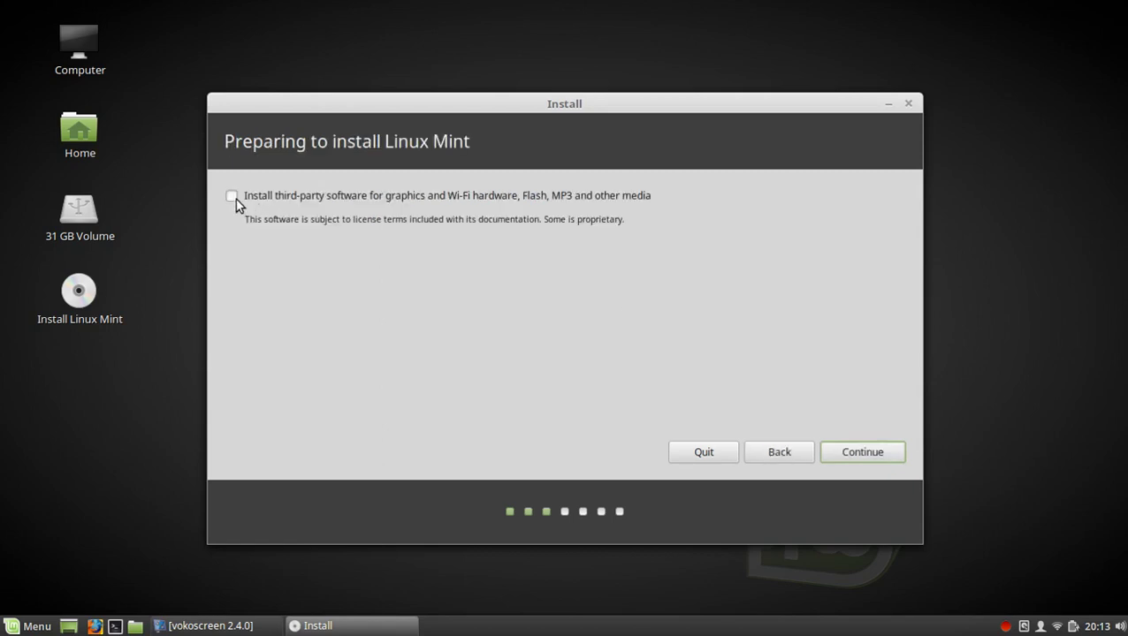
pyautogui.click(233, 197)
pyautogui.click(851, 459)
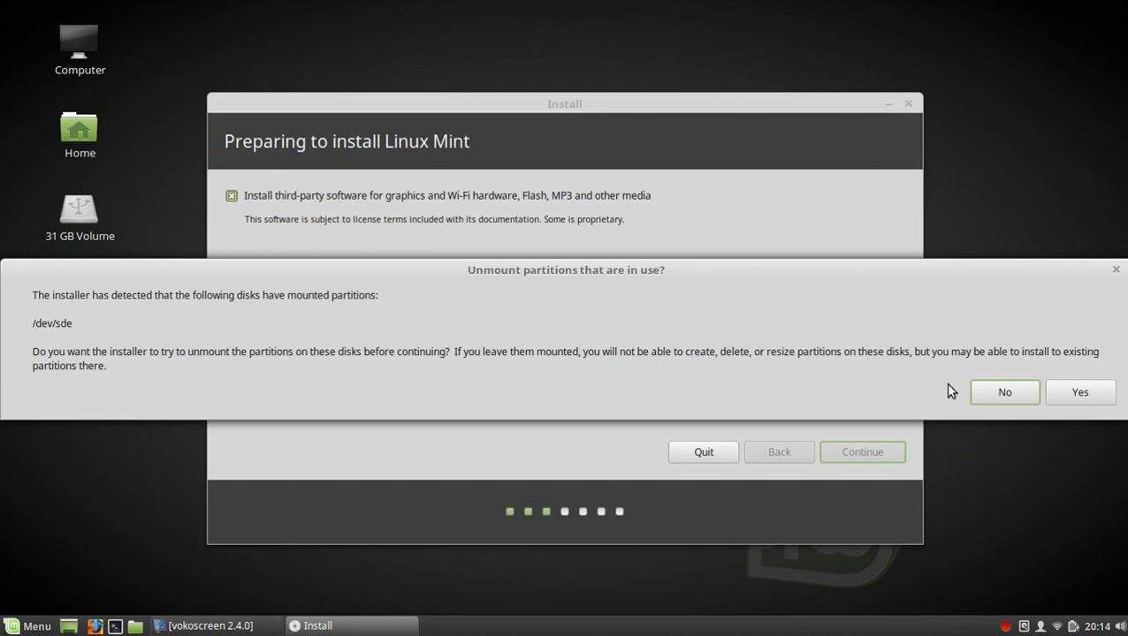
# Step: Answer No to unmounting, leaving the /dev/sde partitions mounted
pyautogui.click(1004, 394)
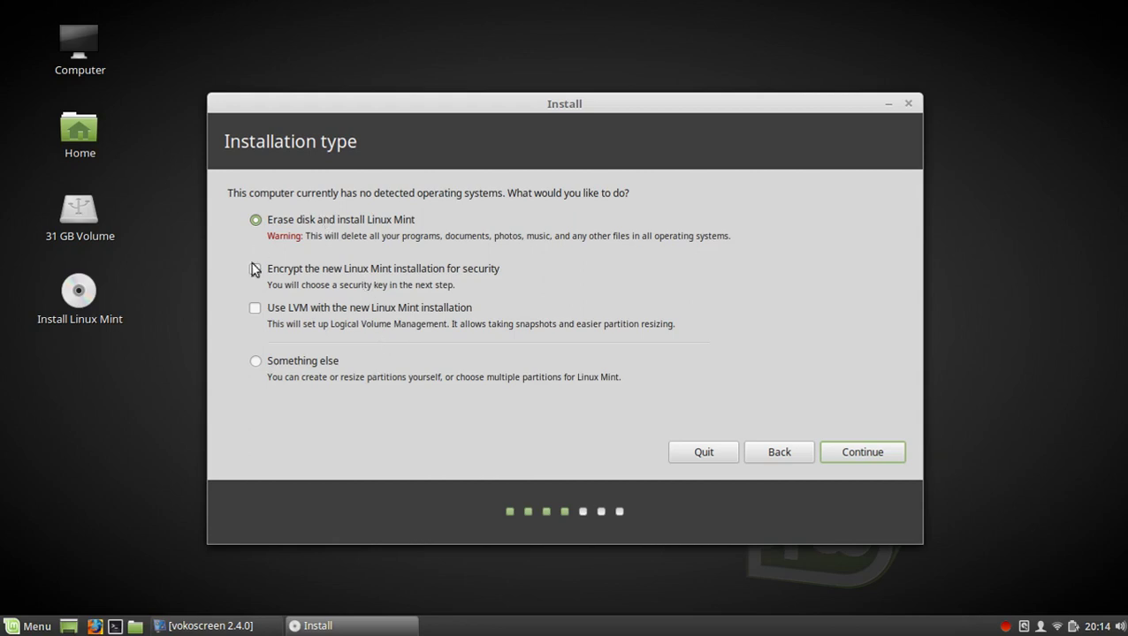
# Step: Choose 'Something else' as the installation type and continue to manual partitioning
pyautogui.click(256, 362)
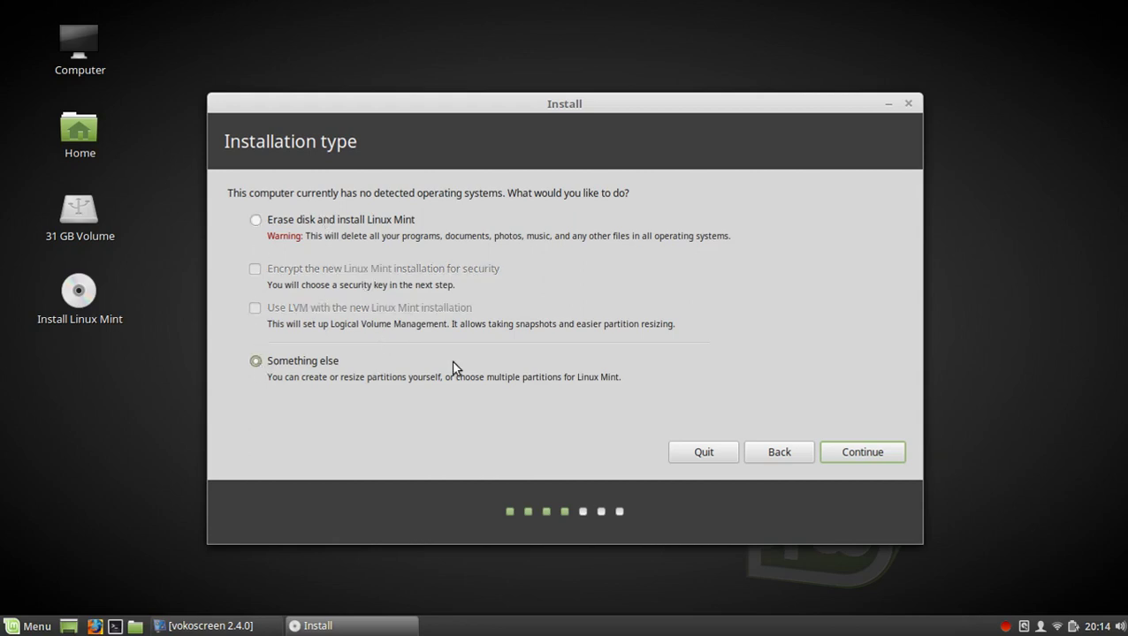
pyautogui.click(853, 451)
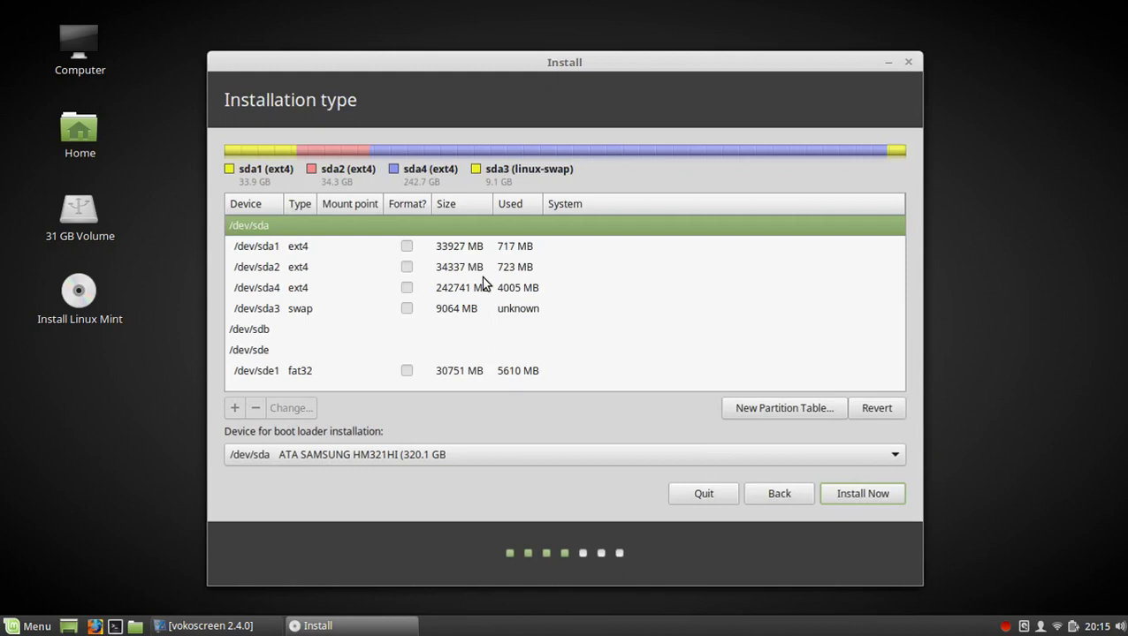
# Step: Review the sda1, sda2, sda4 and sda3 swap partitions, finishing with /dev/sda2 selected
pyautogui.click(333, 247)
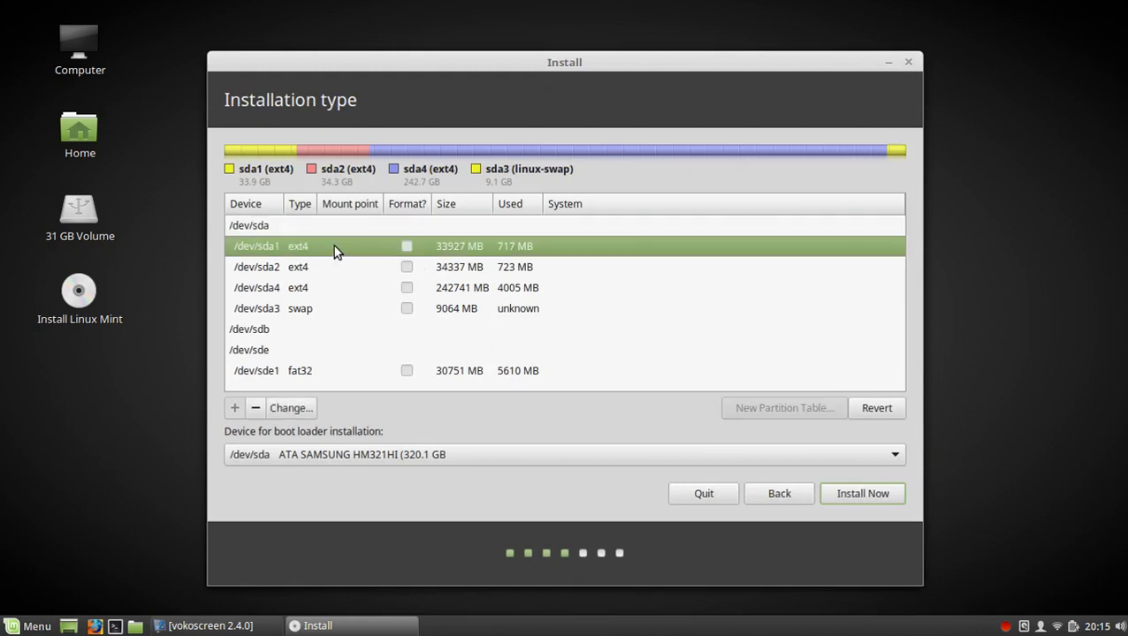
pyautogui.click(337, 268)
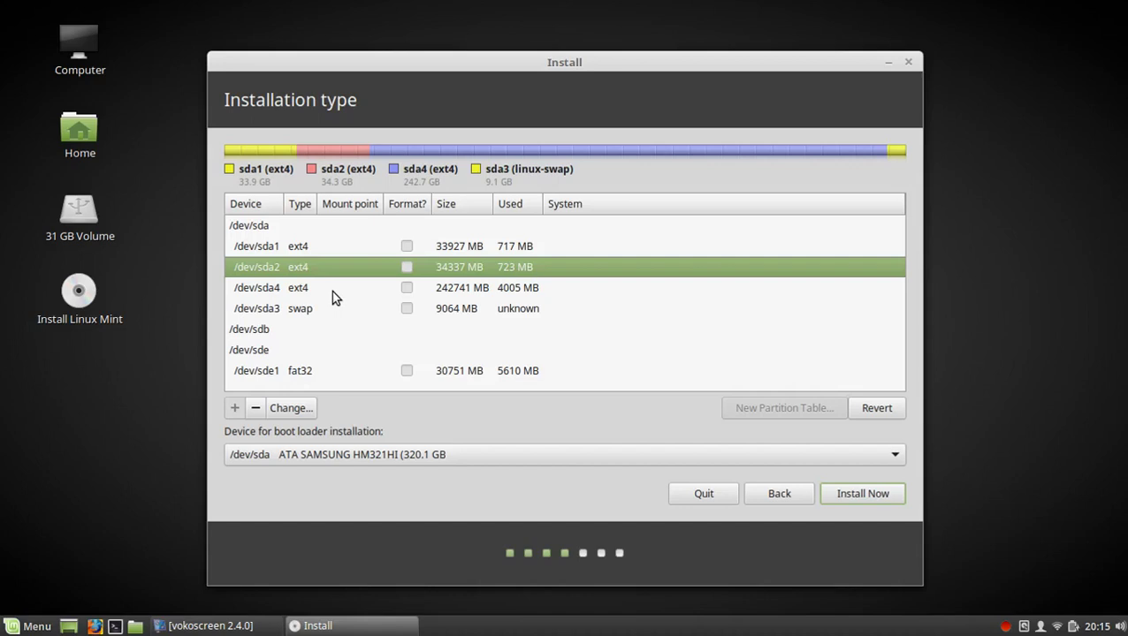
pyautogui.click(332, 292)
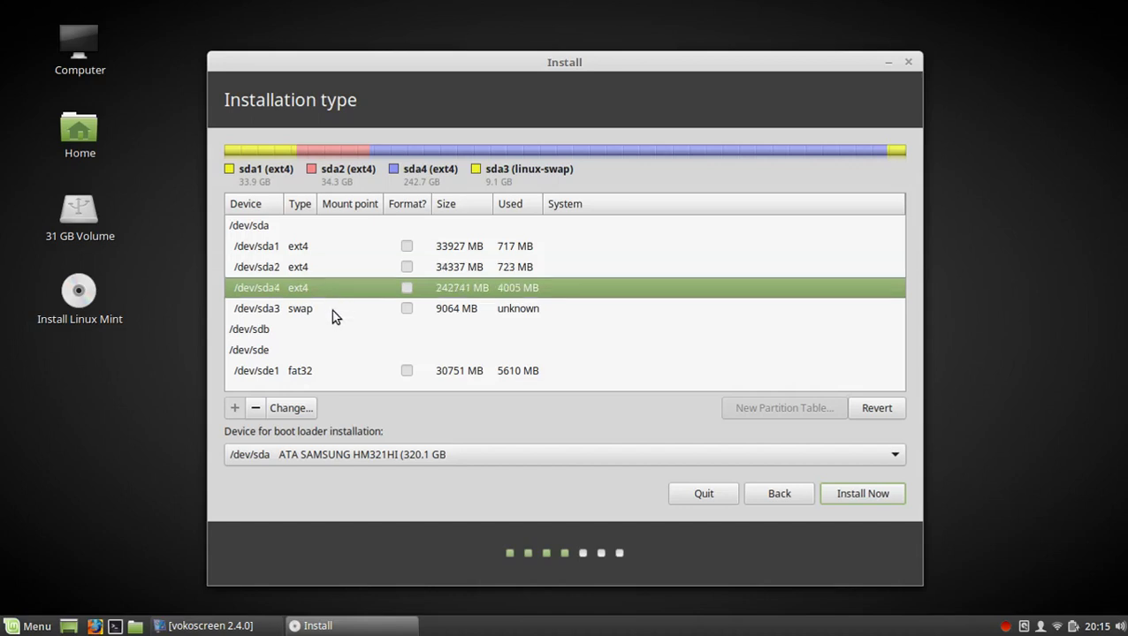
pyautogui.click(334, 311)
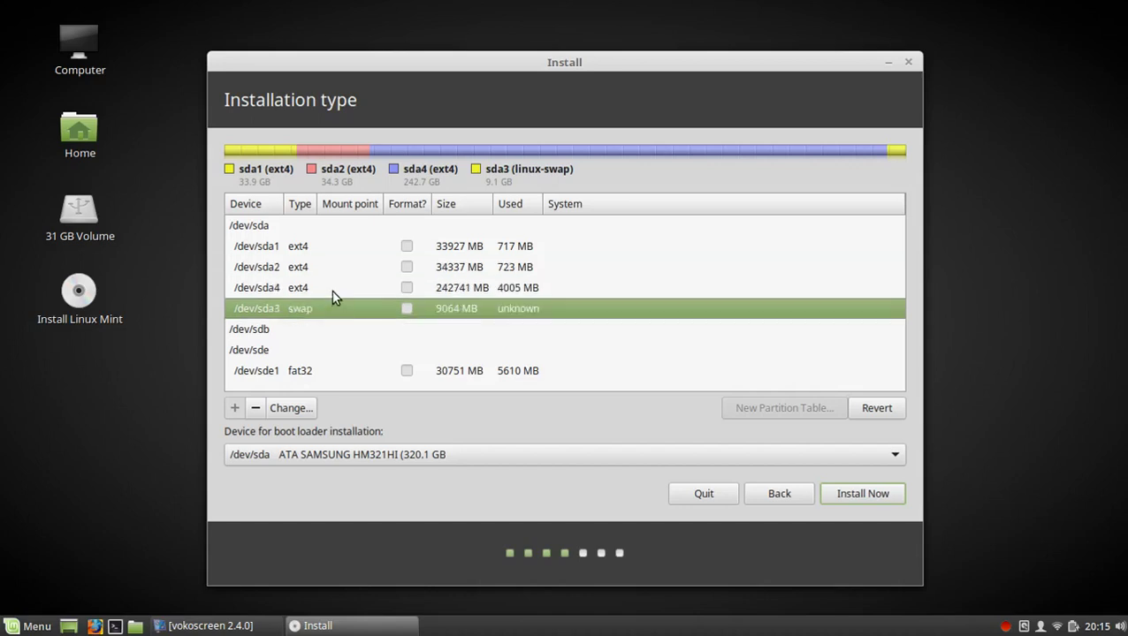
pyautogui.click(332, 290)
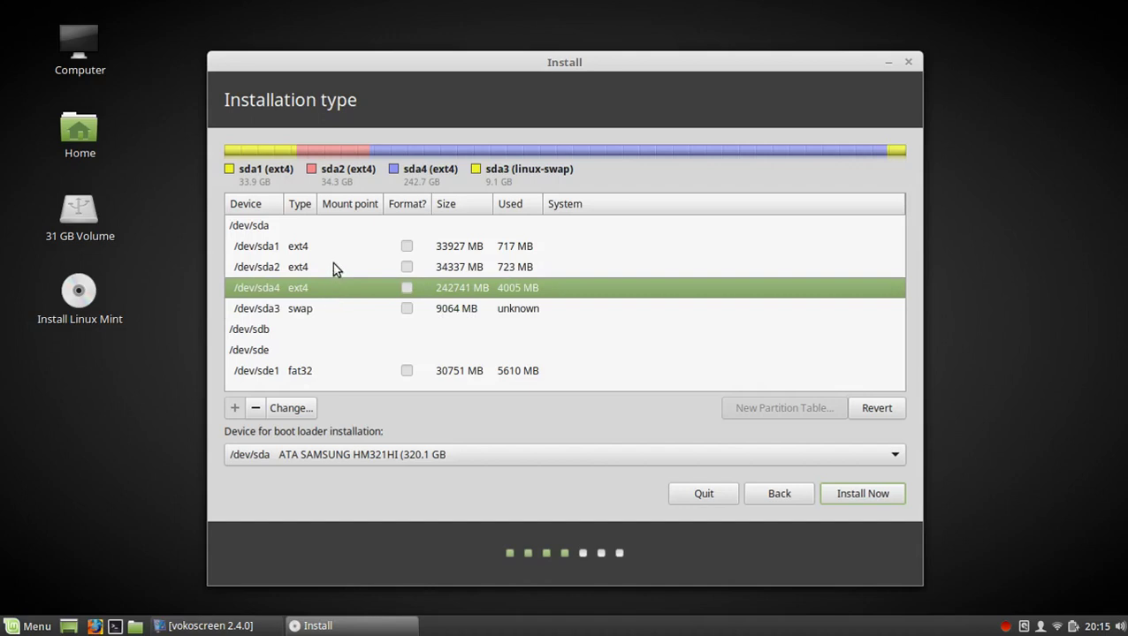
pyautogui.click(332, 267)
pyautogui.click(332, 246)
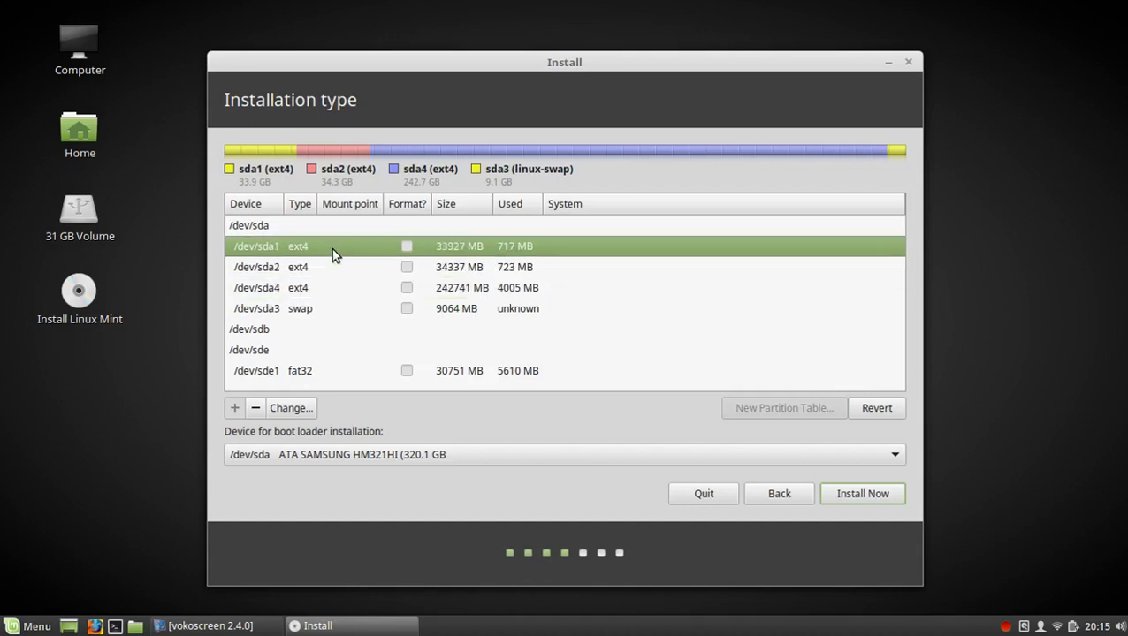
pyautogui.click(334, 312)
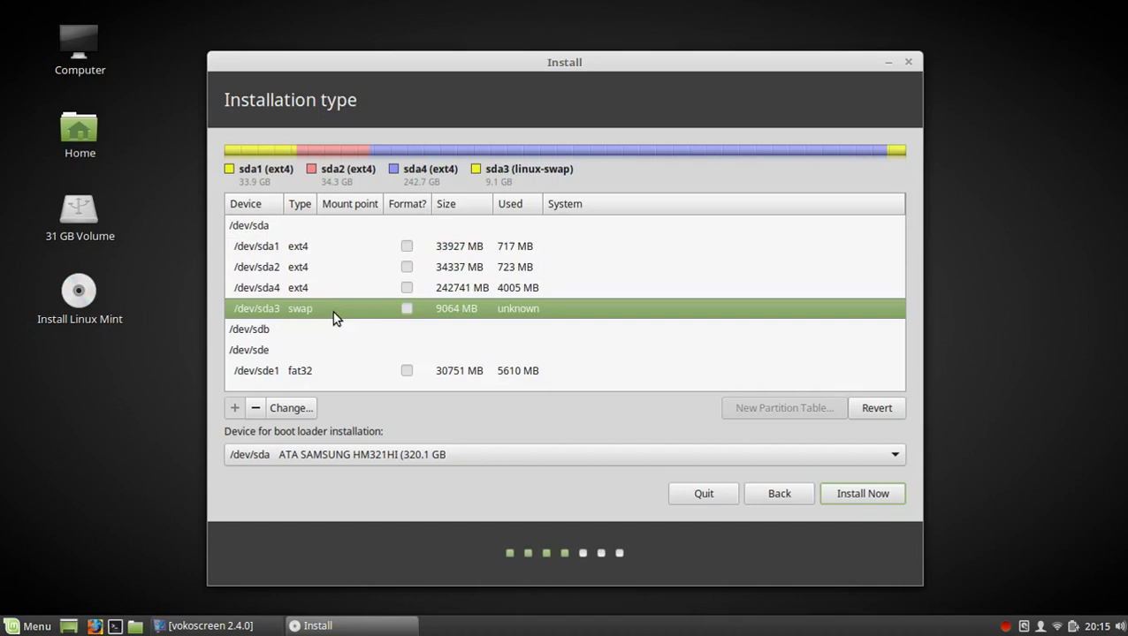
pyautogui.click(321, 245)
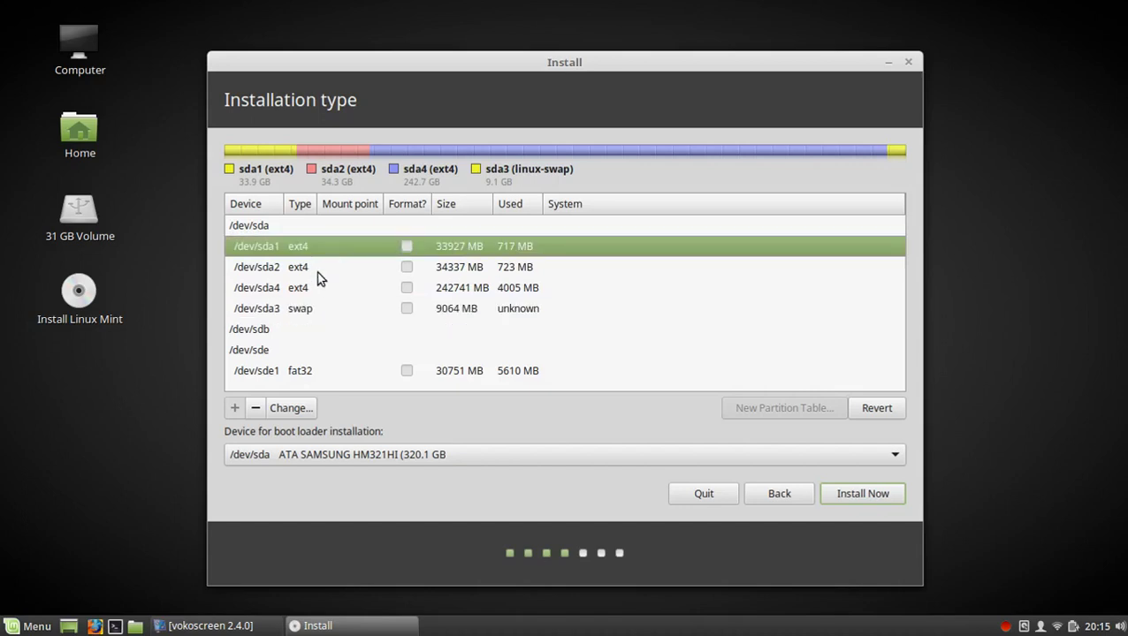
pyautogui.click(315, 269)
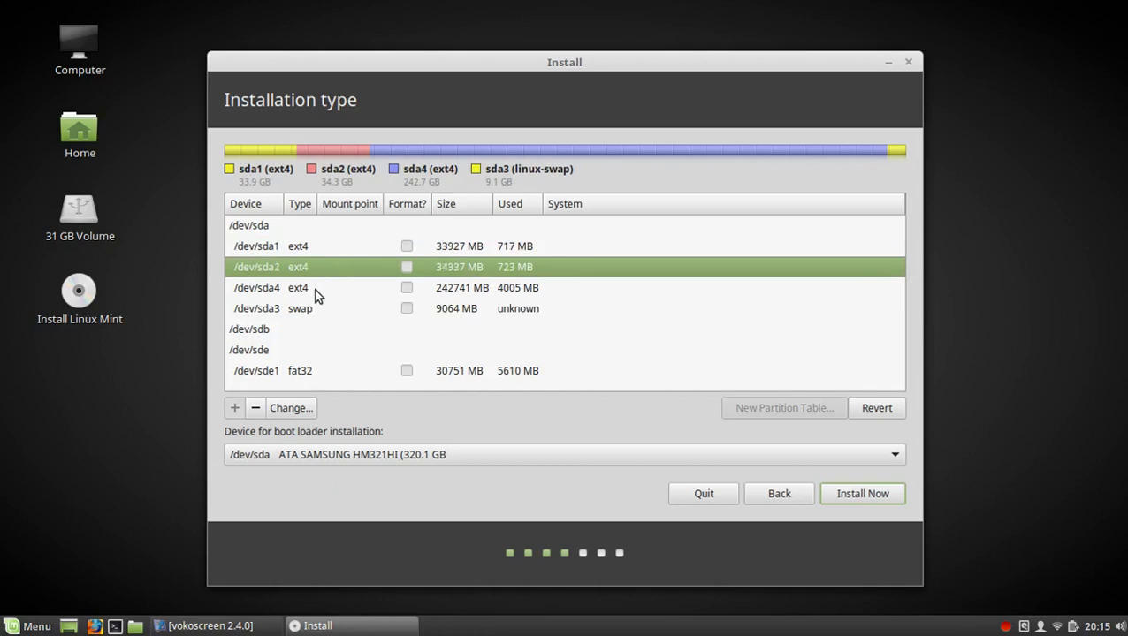
pyautogui.click(316, 292)
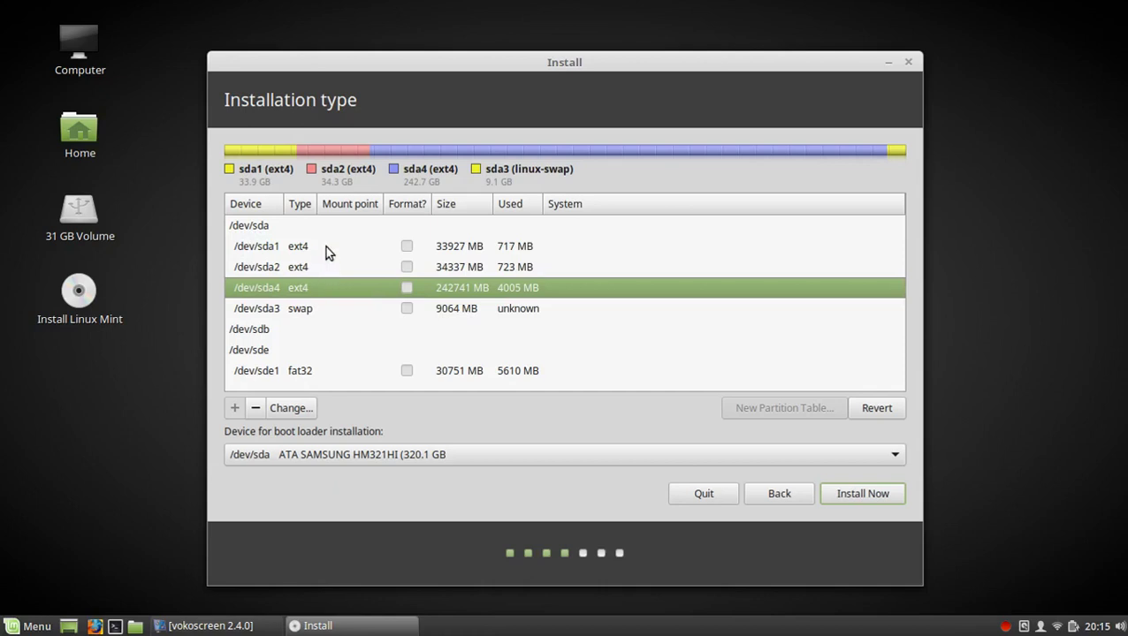
pyautogui.click(313, 270)
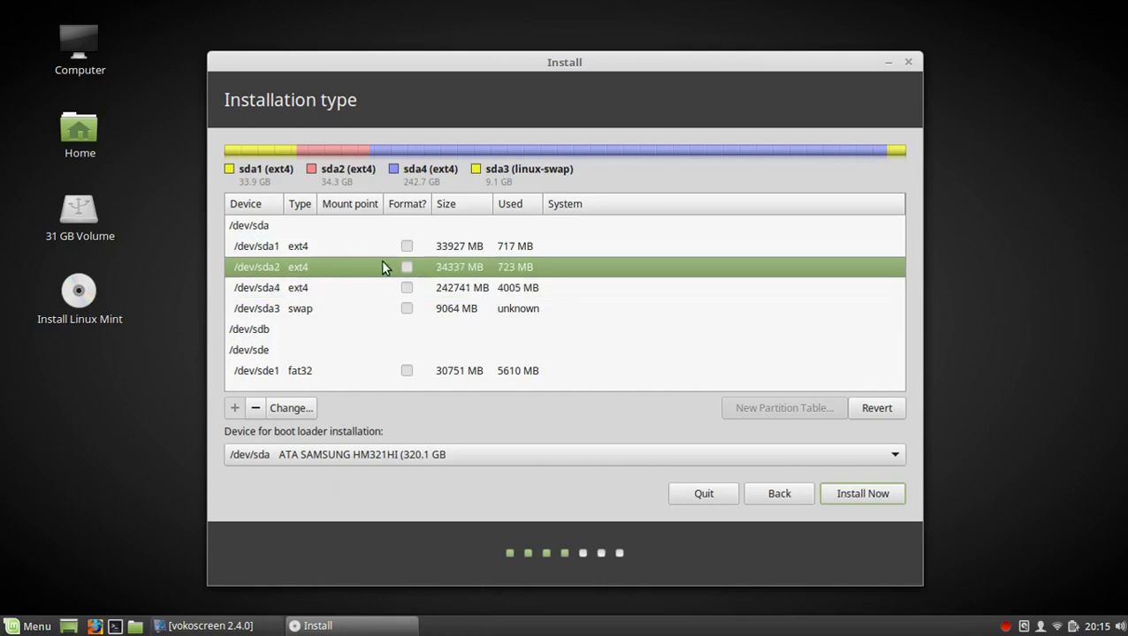
# Step: Edit /dev/sda2 to be formatted as Ext4 and mounted at root (/)
pyautogui.click(305, 410)
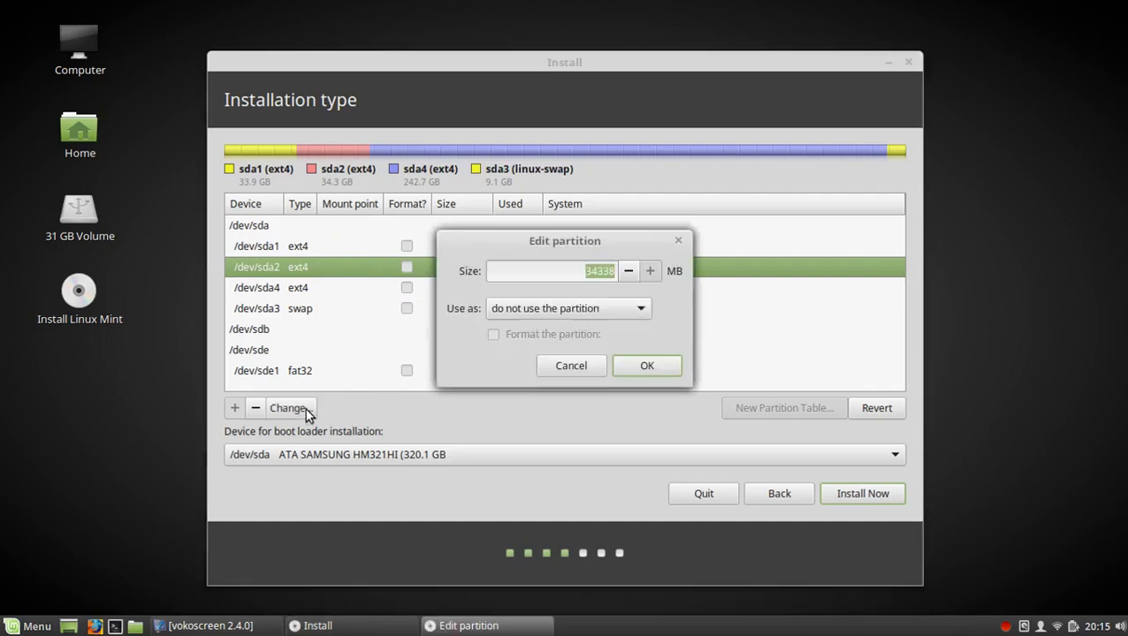
pyautogui.click(642, 309)
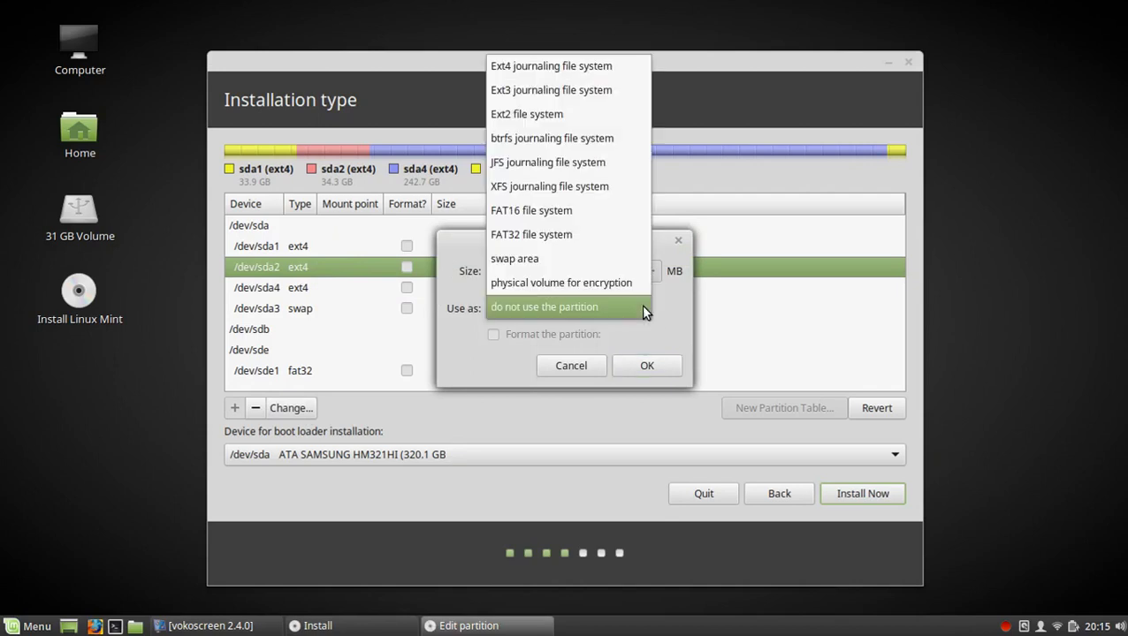
pyautogui.click(511, 68)
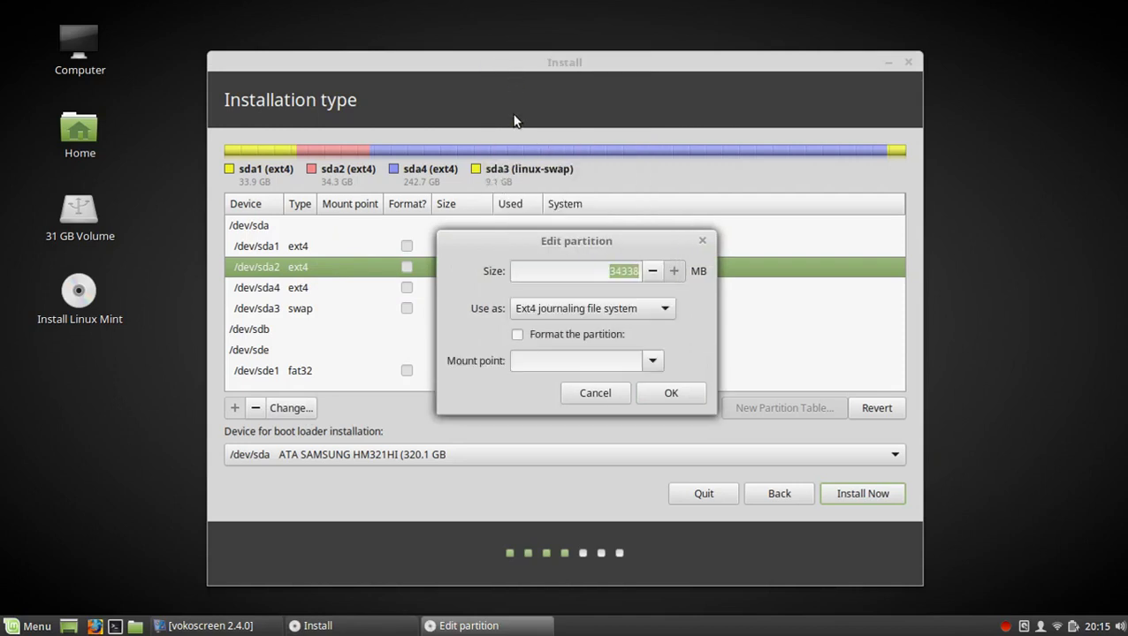
pyautogui.click(520, 337)
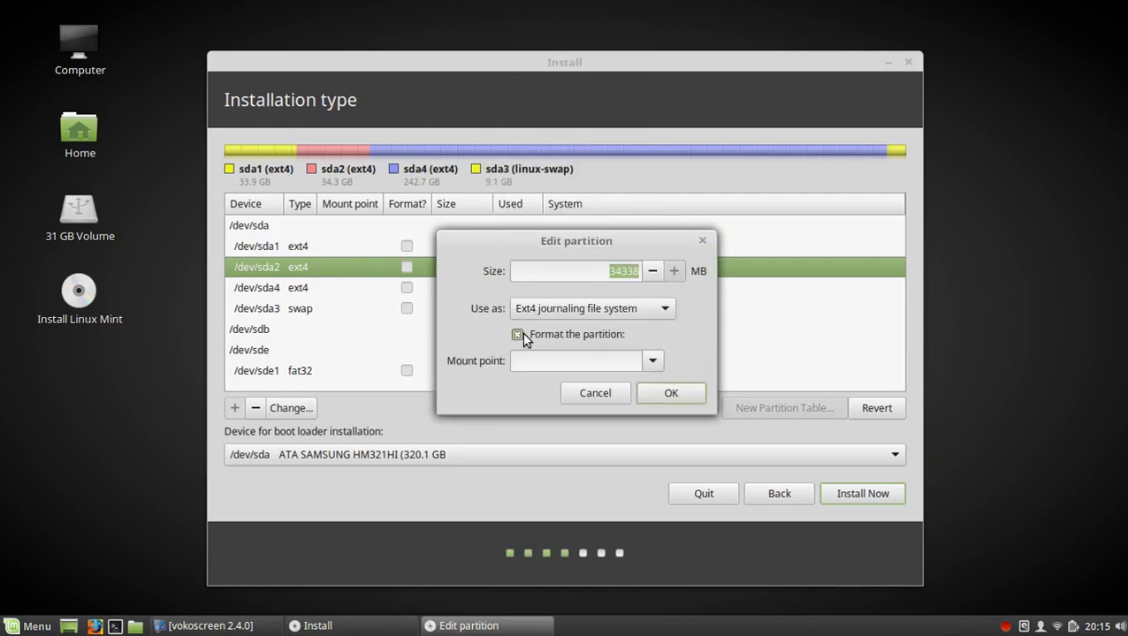
pyautogui.click(654, 363)
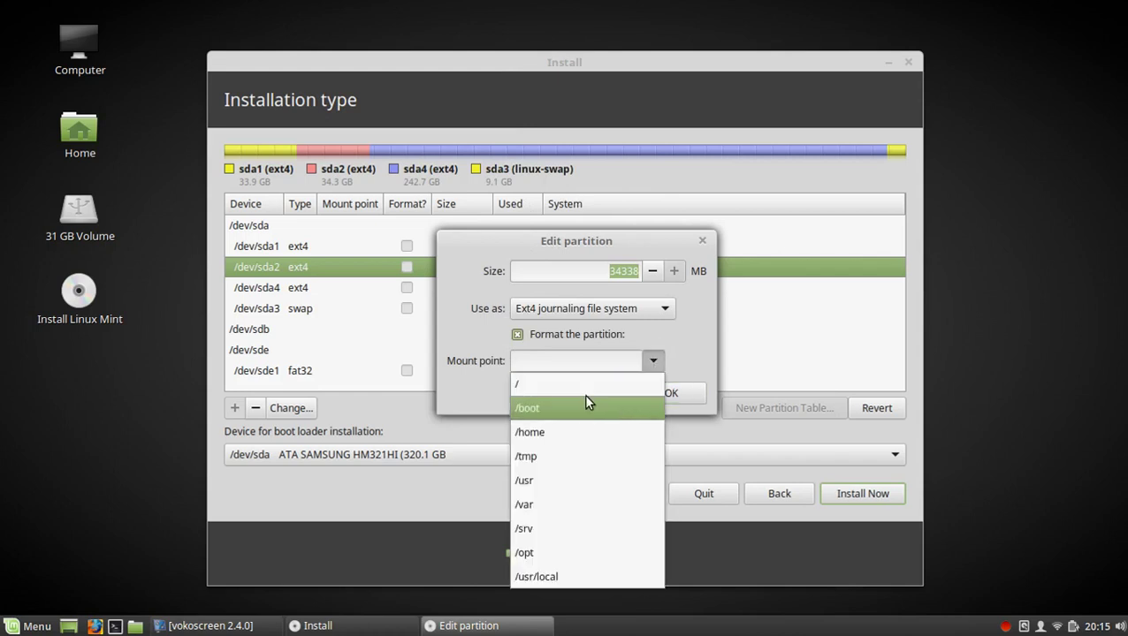
pyautogui.click(576, 375)
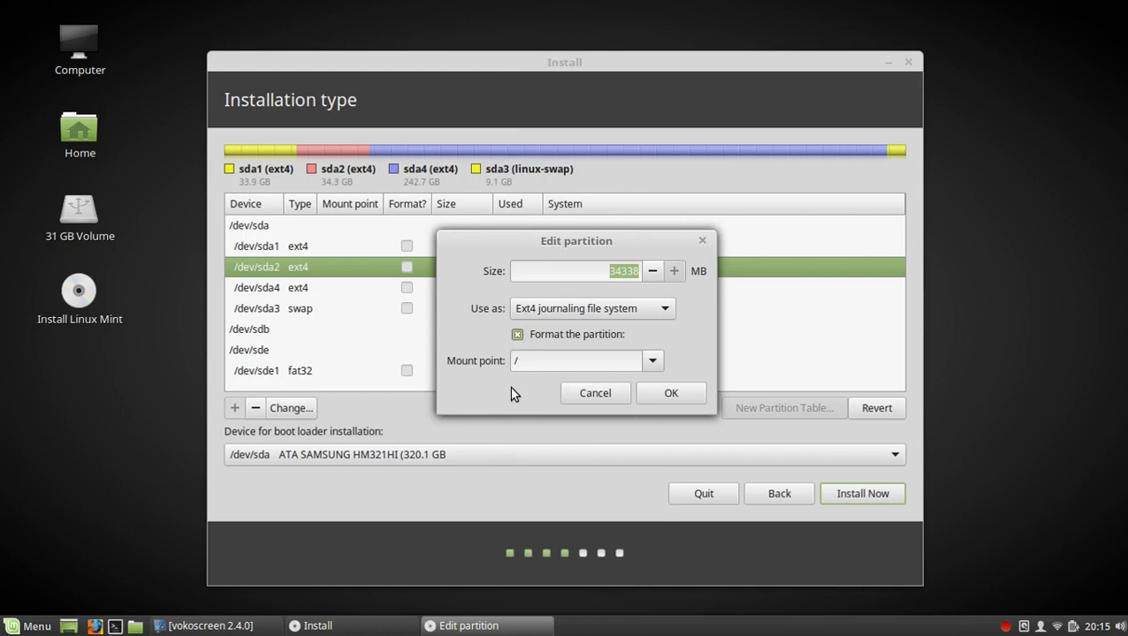
pyautogui.click(675, 394)
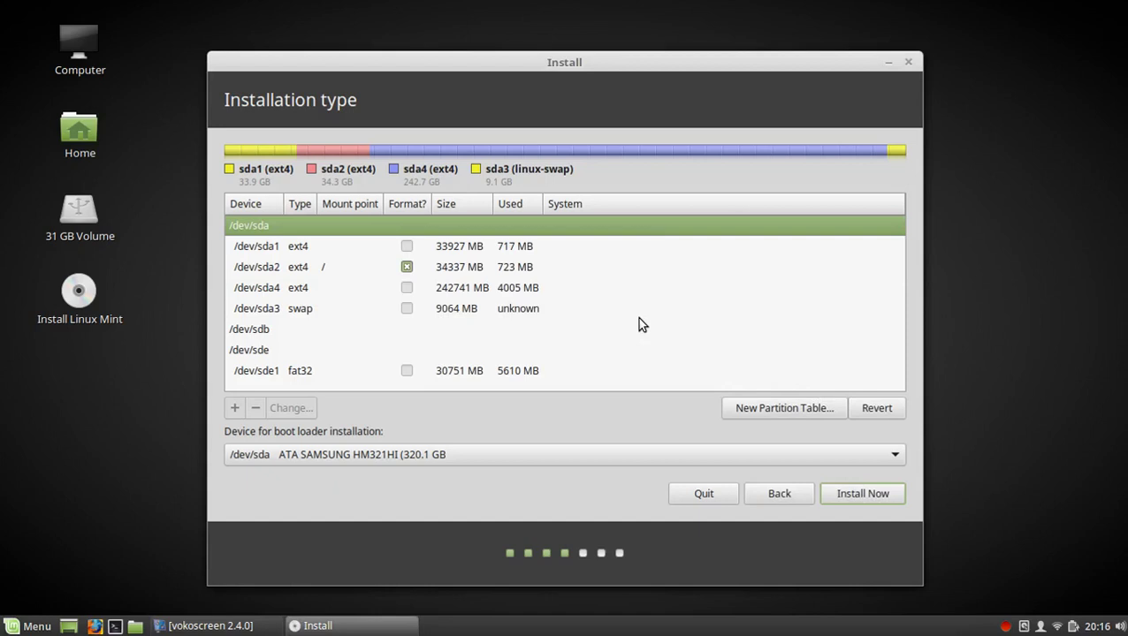
# Step: Edit /dev/sda4 to be formatted as Ext4 journaling file system and mounted at /home
pyautogui.click(451, 290)
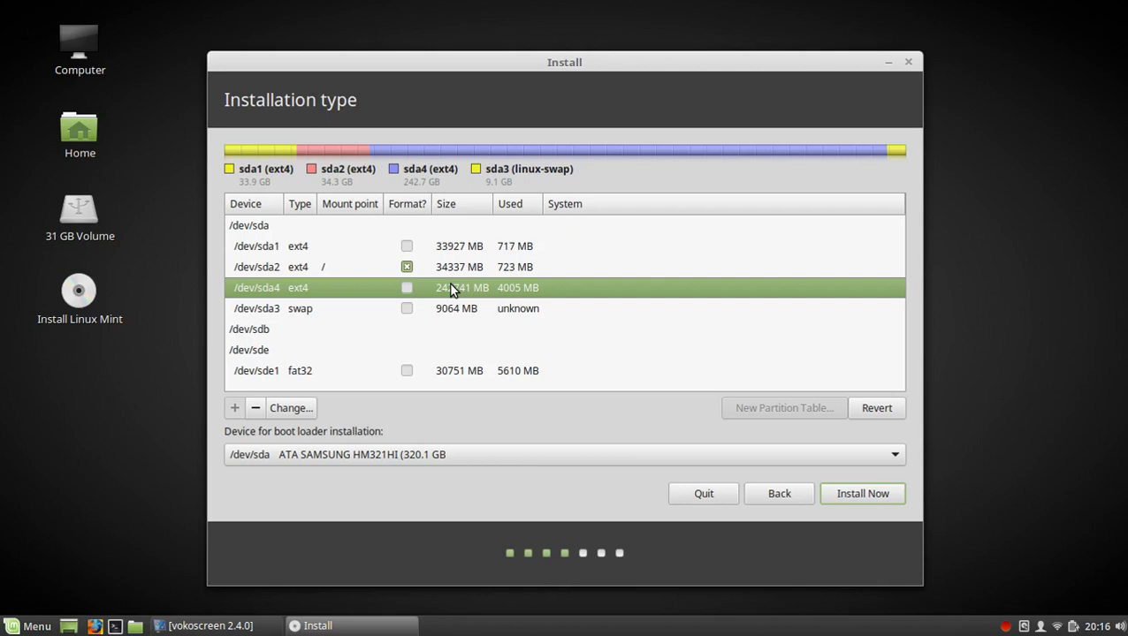
pyautogui.click(299, 414)
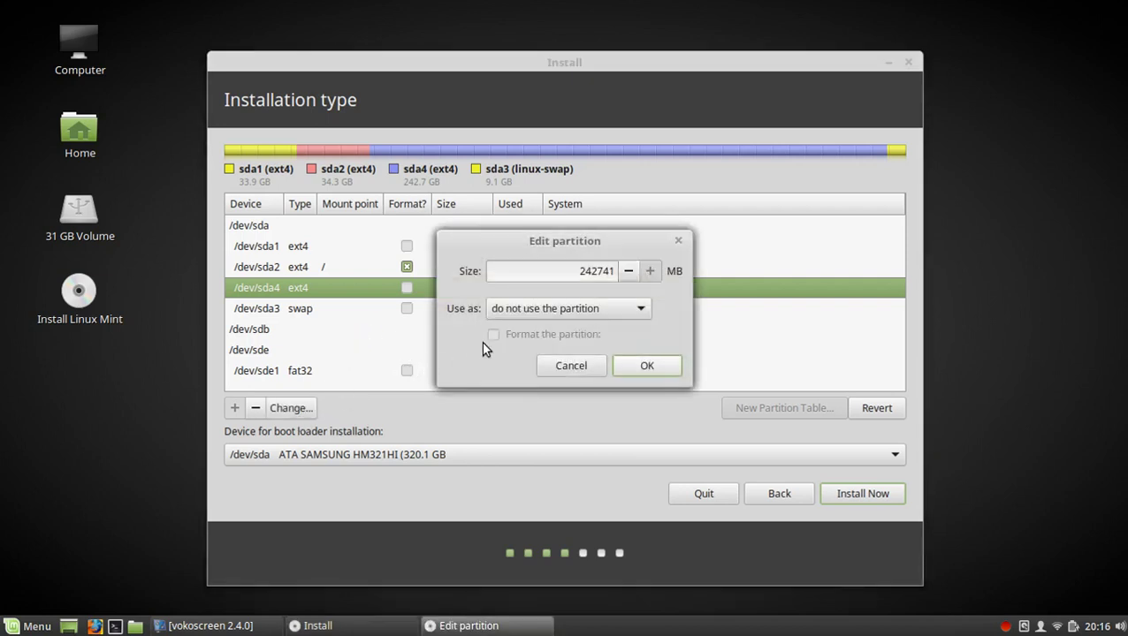
pyautogui.click(633, 308)
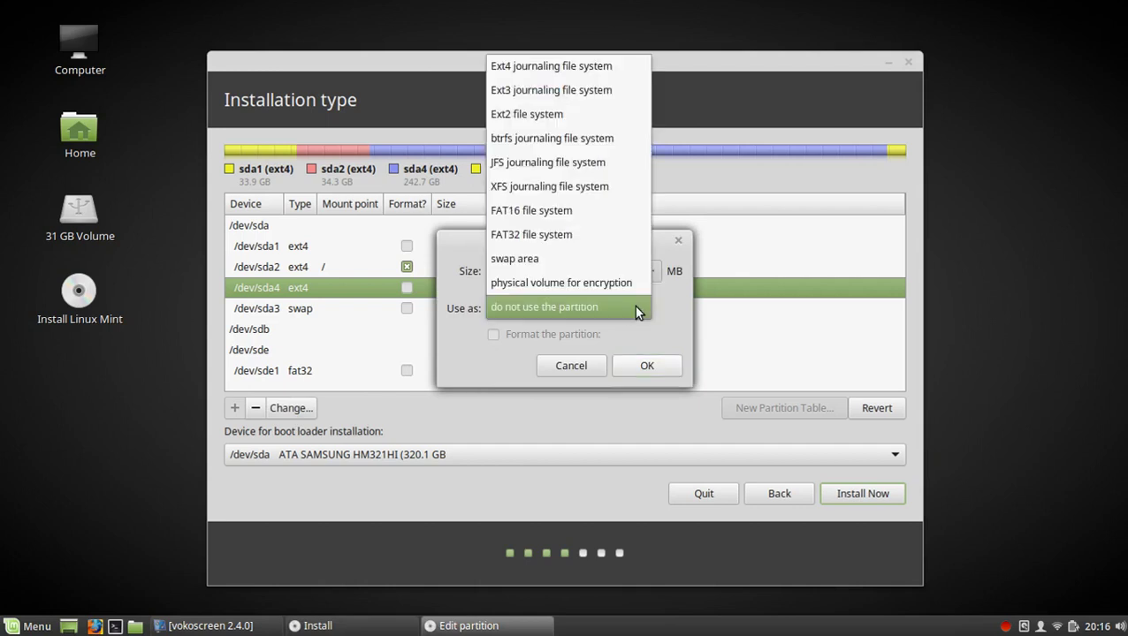
pyautogui.click(529, 67)
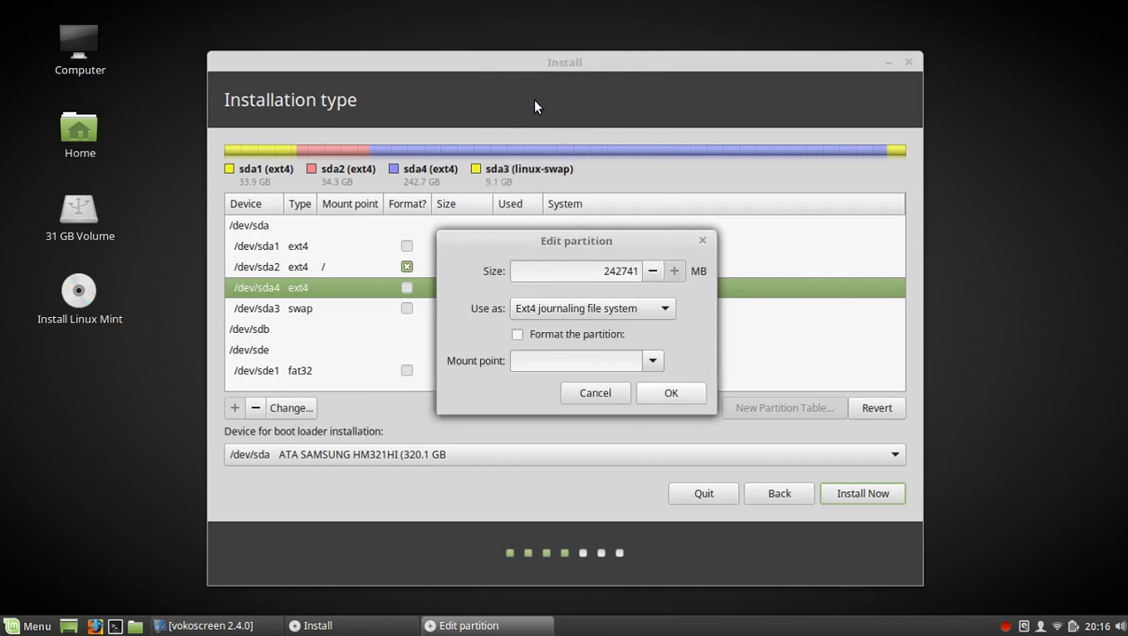
pyautogui.click(517, 336)
pyautogui.click(658, 358)
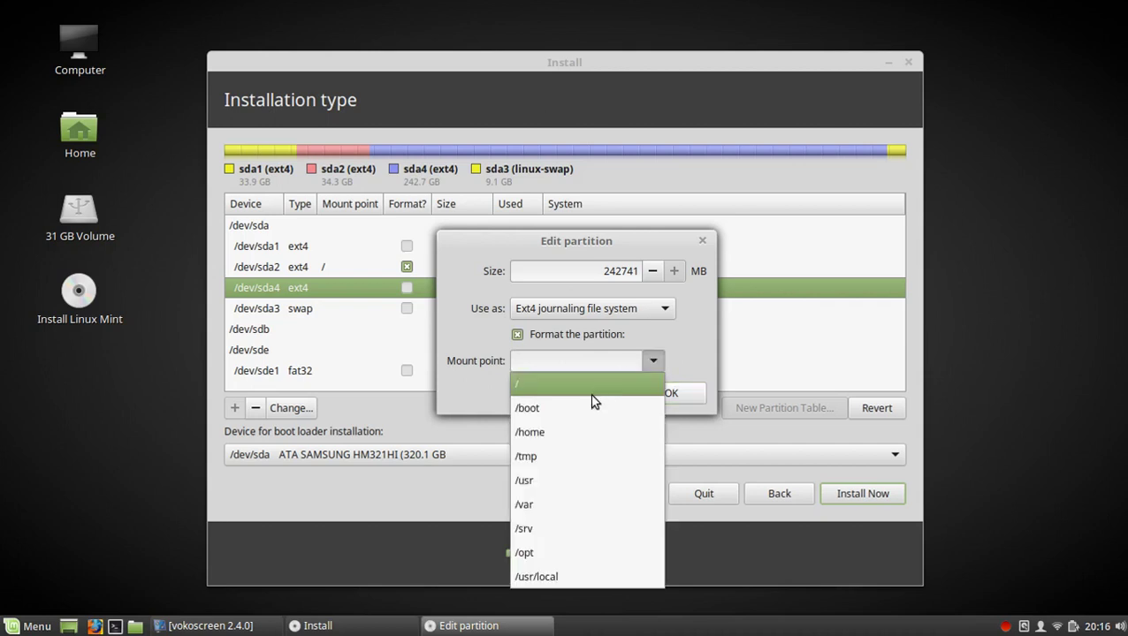
pyautogui.click(561, 431)
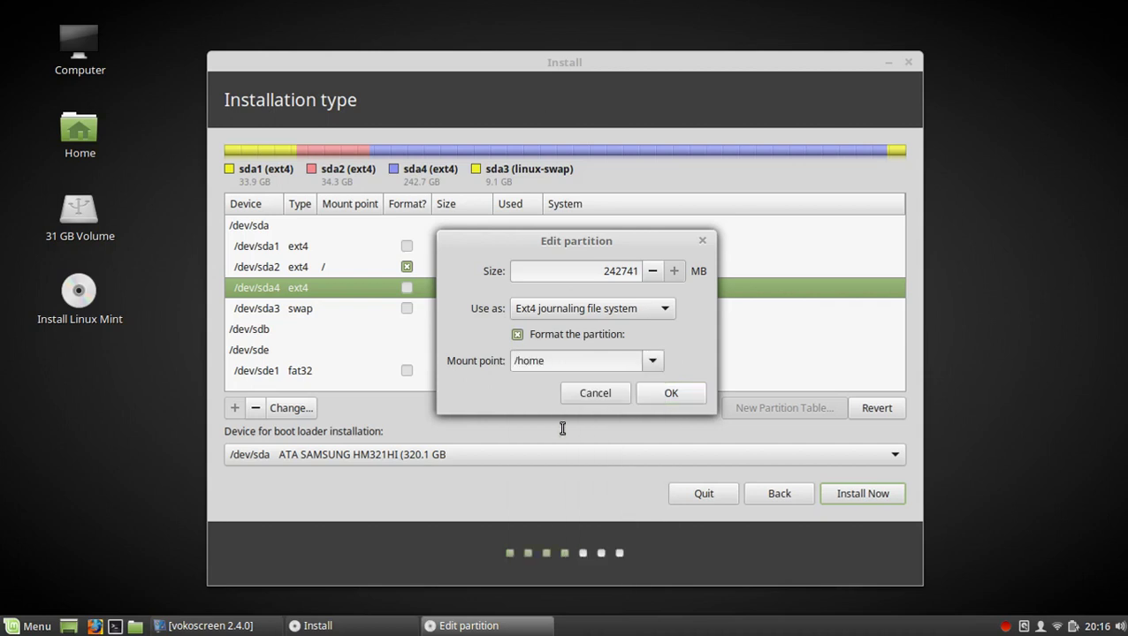
pyautogui.click(665, 396)
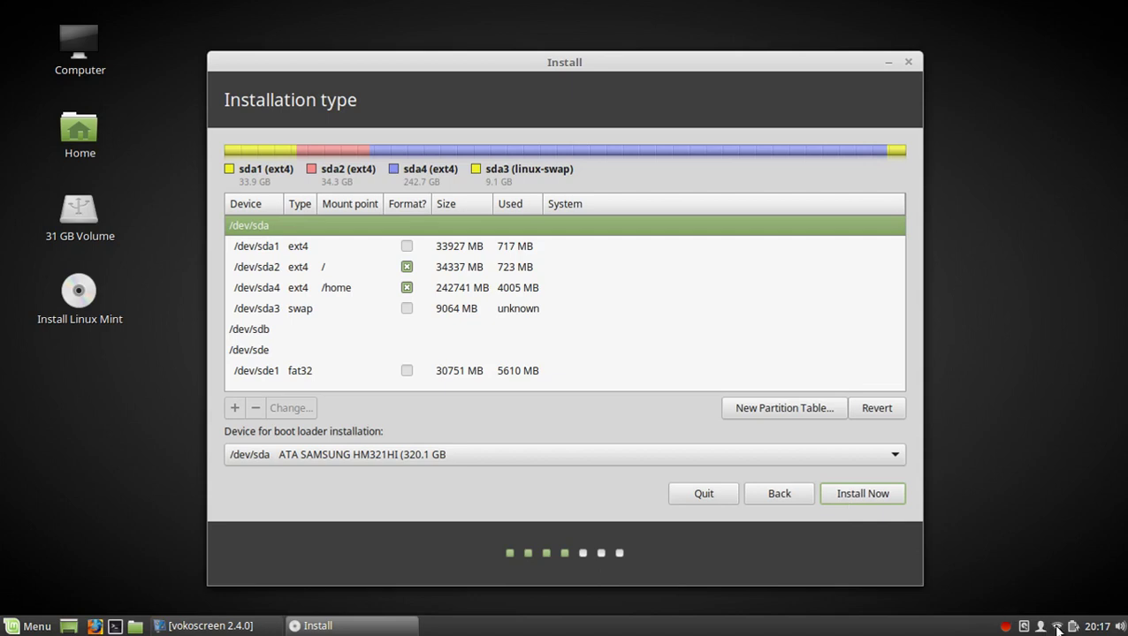
pyautogui.moveTo(1058, 628)
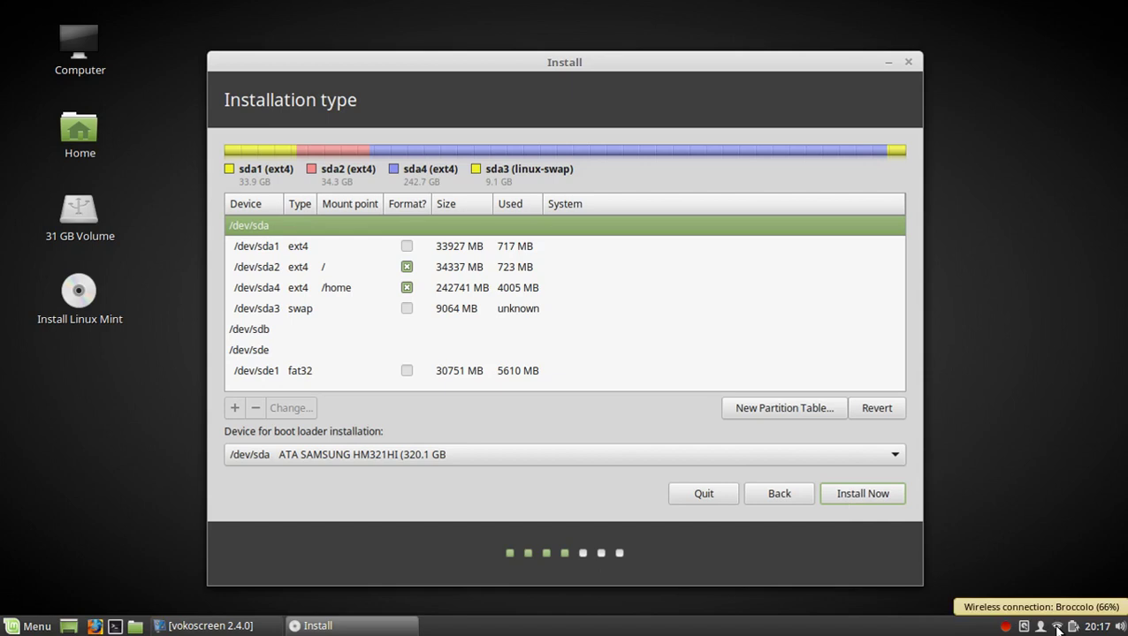
pyautogui.click(1058, 629)
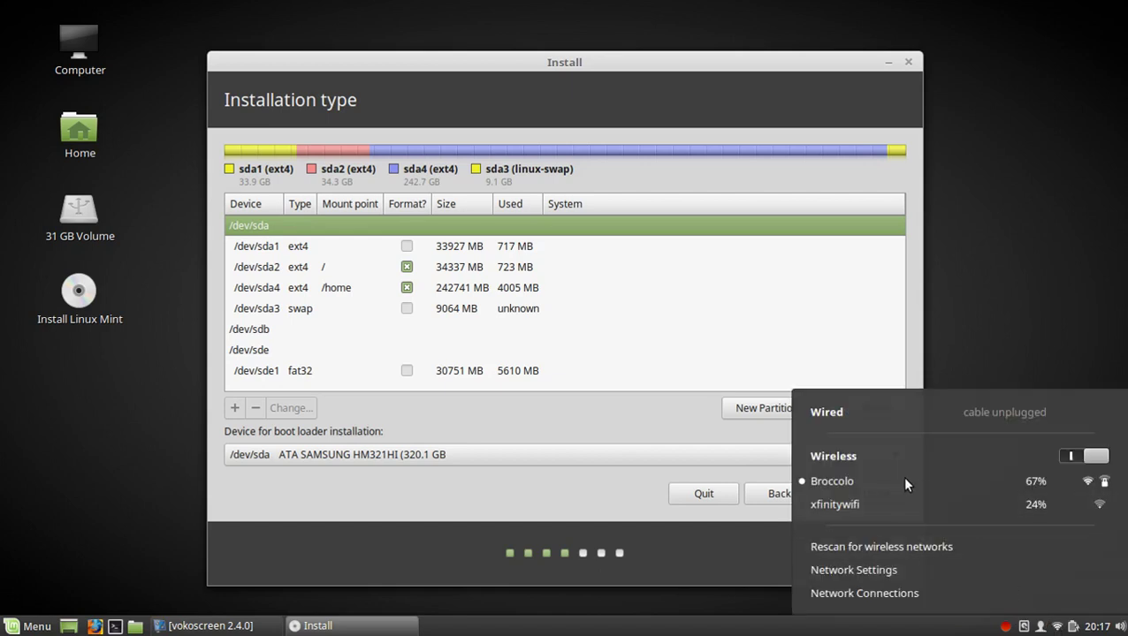
pyautogui.click(714, 555)
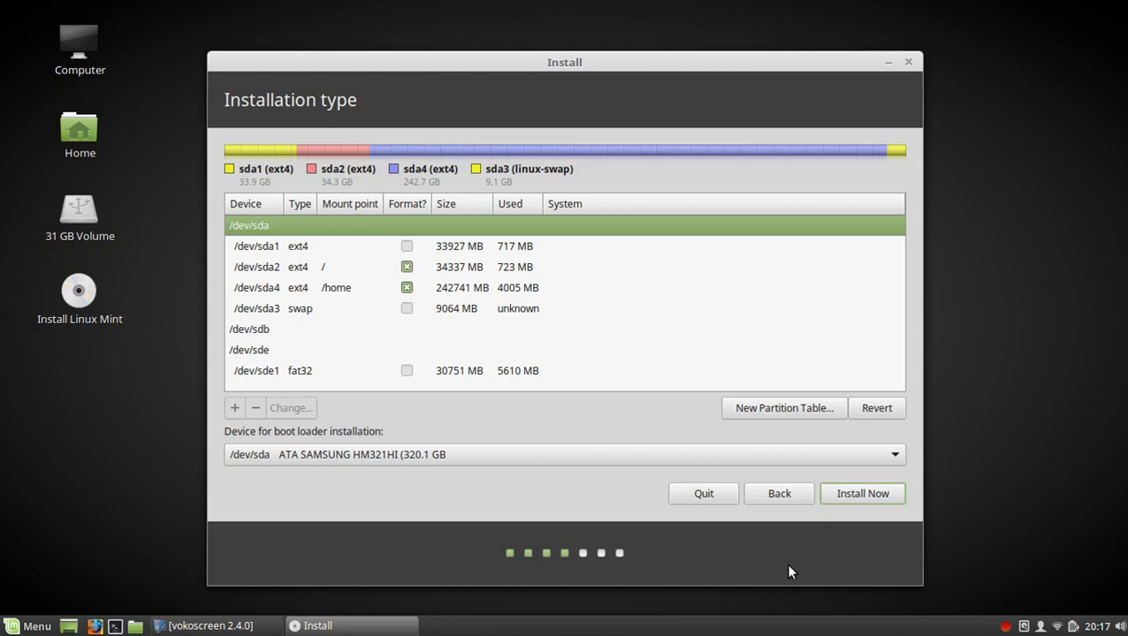
# Step: Choose Install Now and confirm writing the partition changes to disk
pyautogui.click(855, 494)
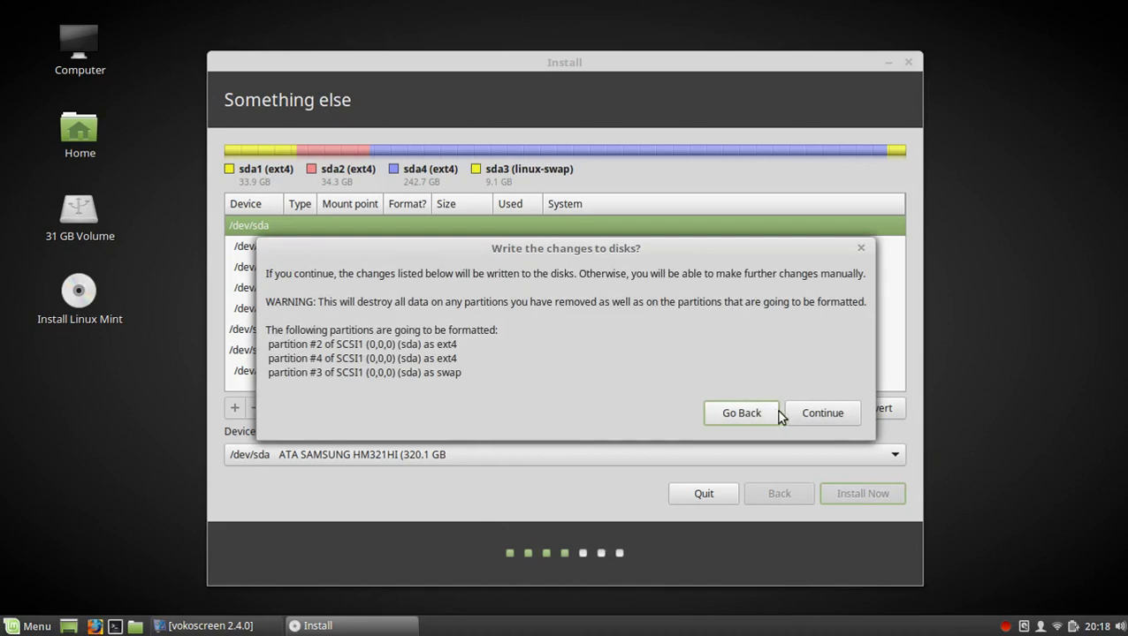
pyautogui.click(820, 414)
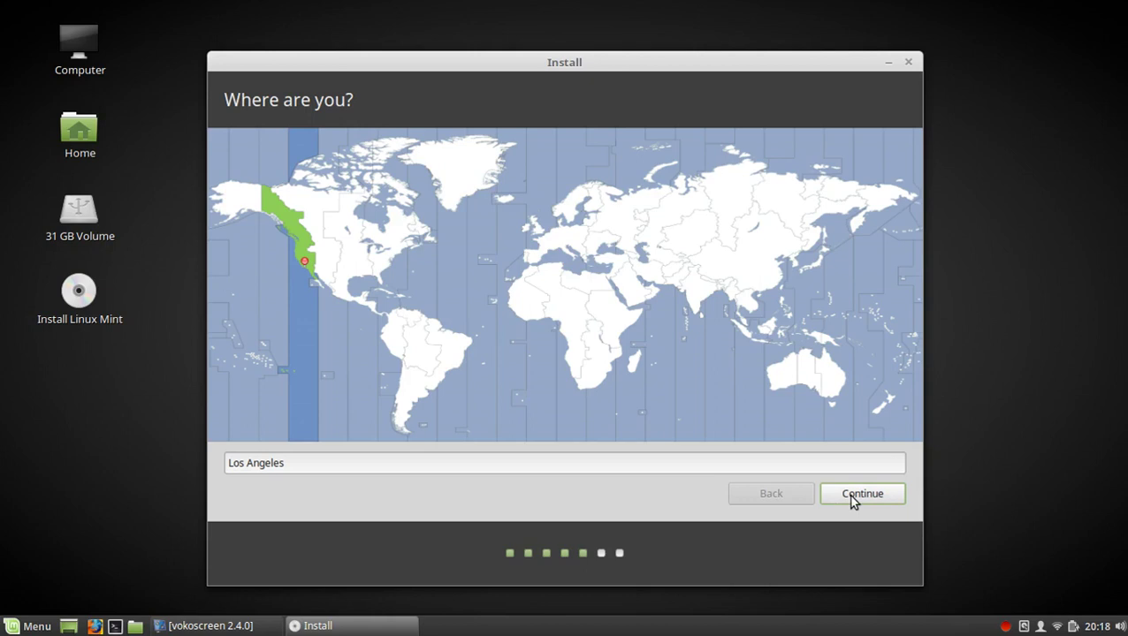
# Step: Accept Los Angeles as the location and English (US) as the keyboard layout
pyautogui.click(851, 497)
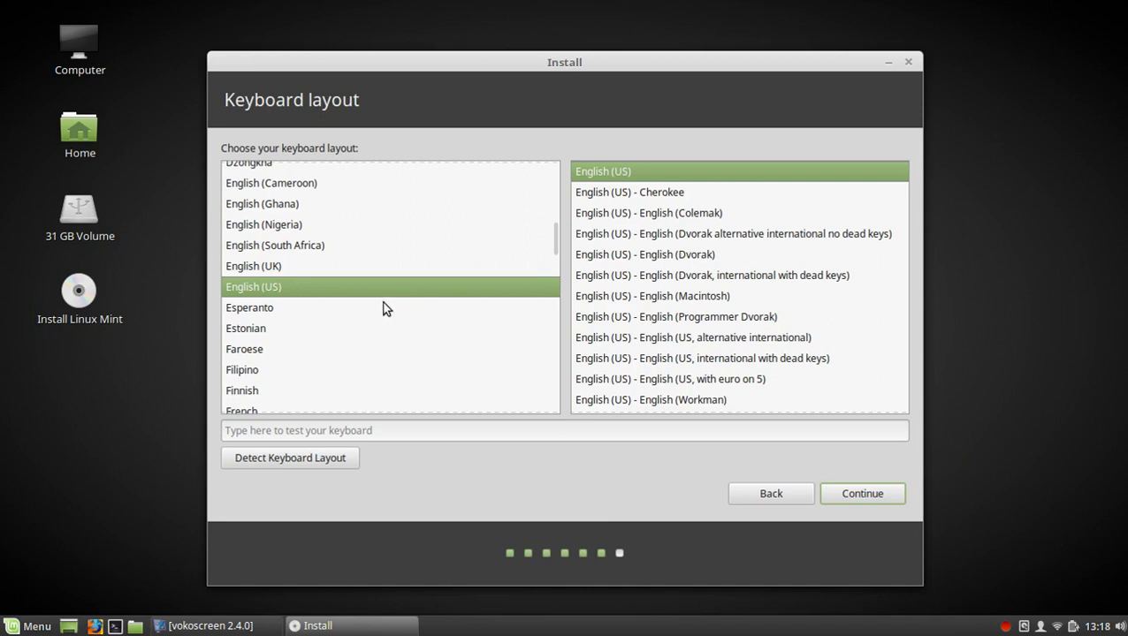
pyautogui.click(858, 487)
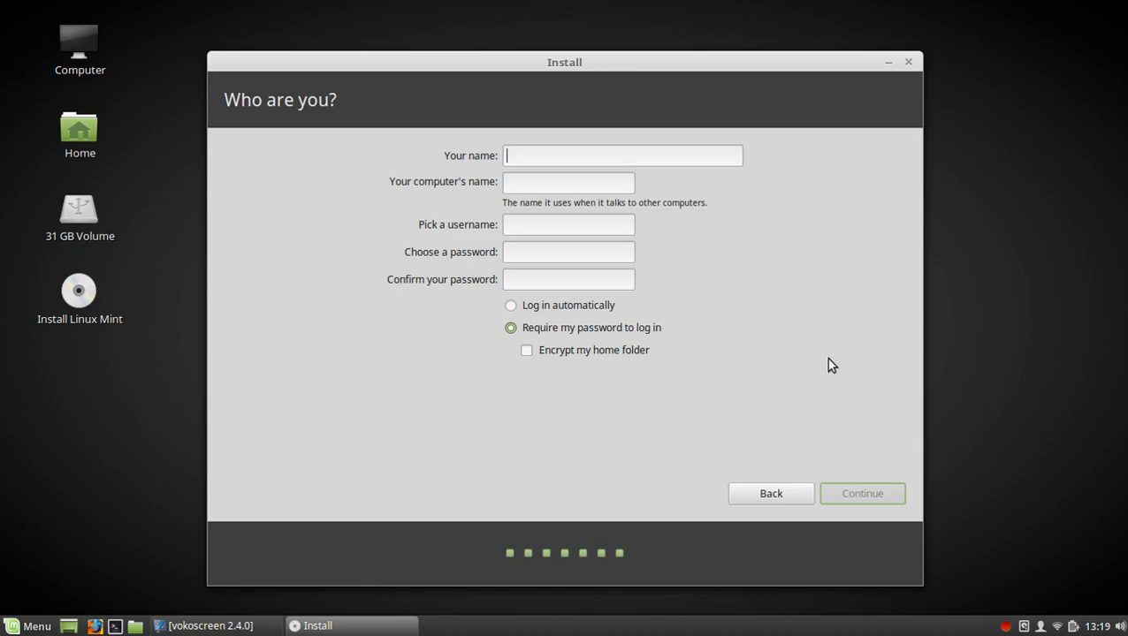
# Step: Enter the user's first name in Your name, then move to the password field
pyautogui.write('S')
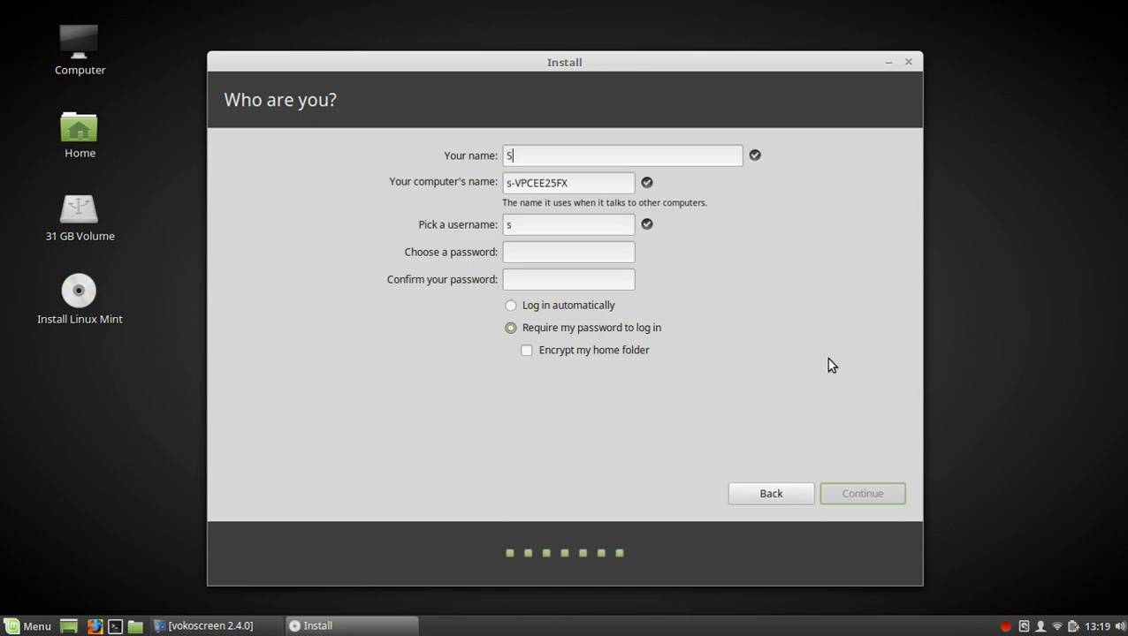
pyautogui.write('teve')
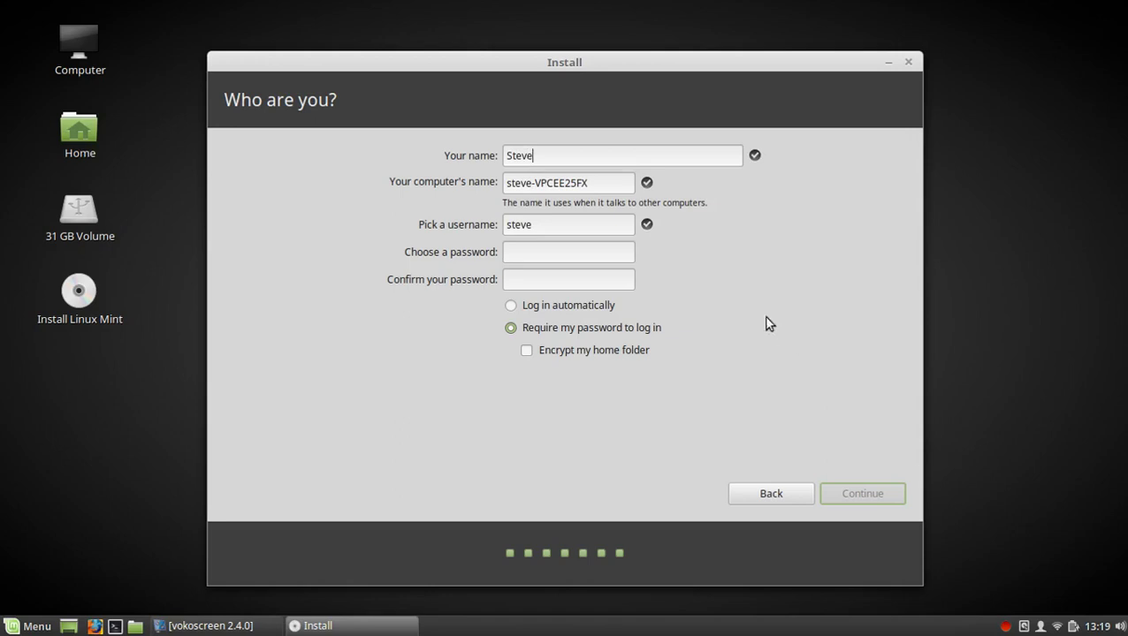
pyautogui.click(561, 251)
# Step: Enter and confirm the account password, and select Log in automatically
pyautogui.write('*****')
pyautogui.click(570, 278)
pyautogui.write('*****')
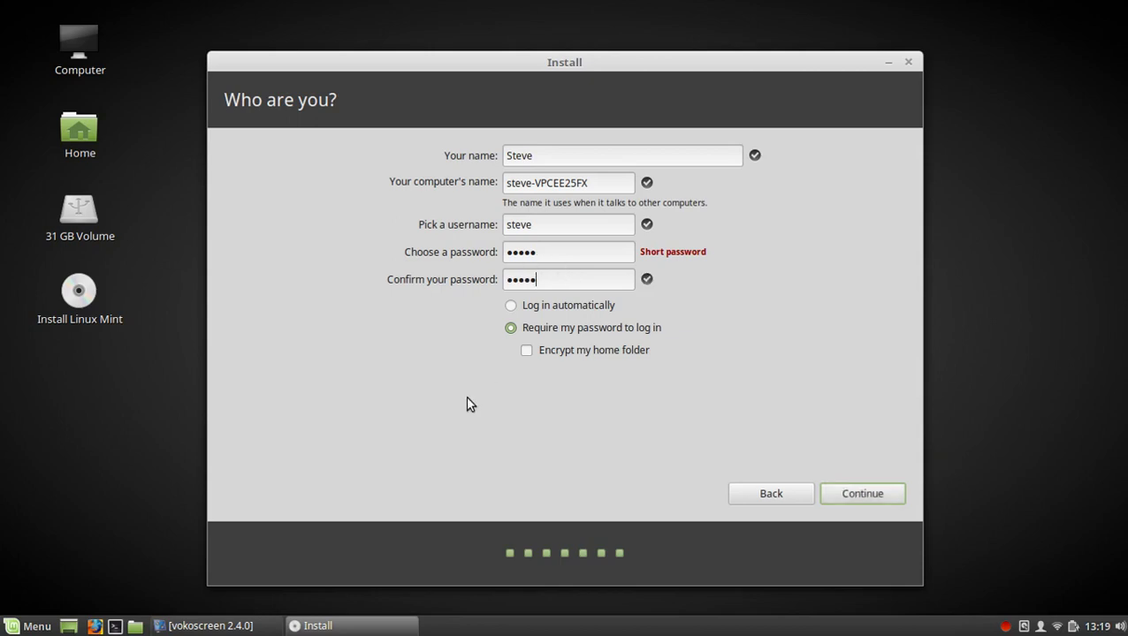
pyautogui.click(511, 306)
# Step: Confirm the Who are you? account details and start copying files to the disk
pyautogui.click(862, 496)
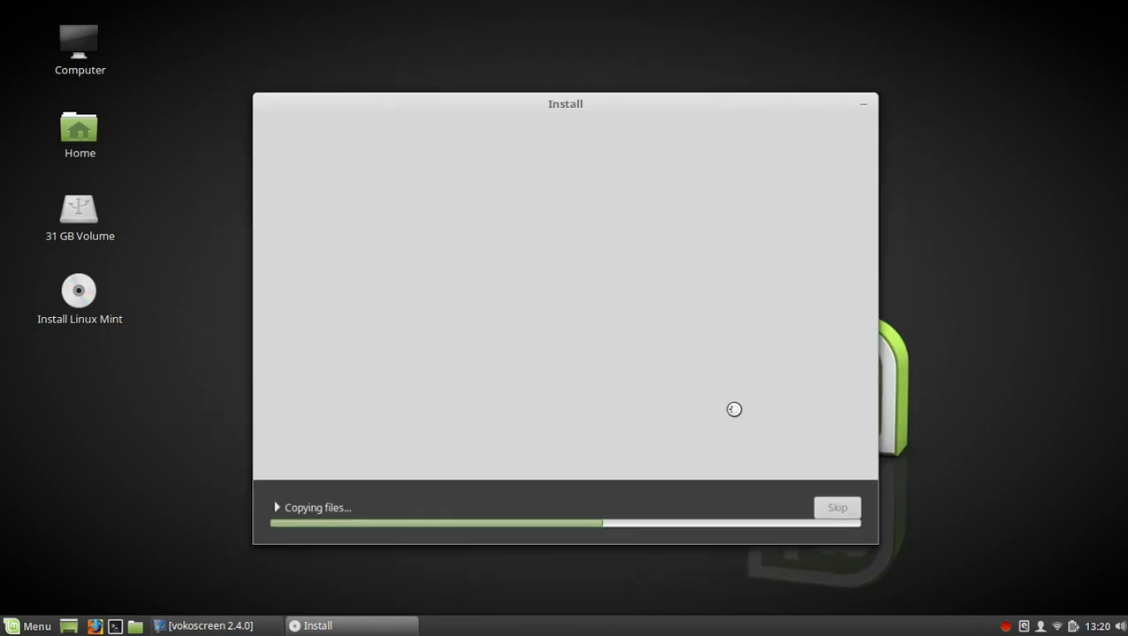